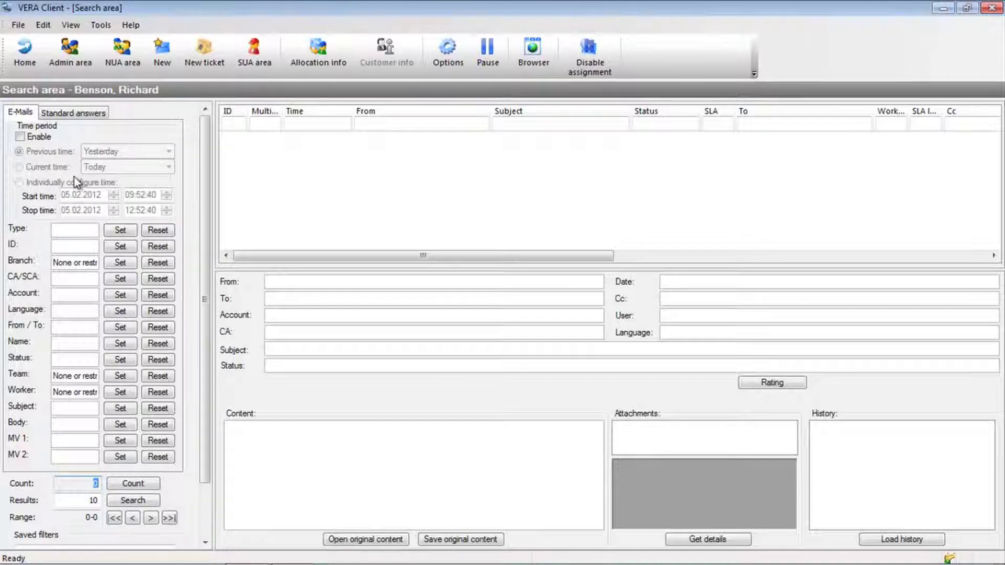
Try the previous, current and individually configured options of the time period filter, and disable the filter again
left_click(43, 138)
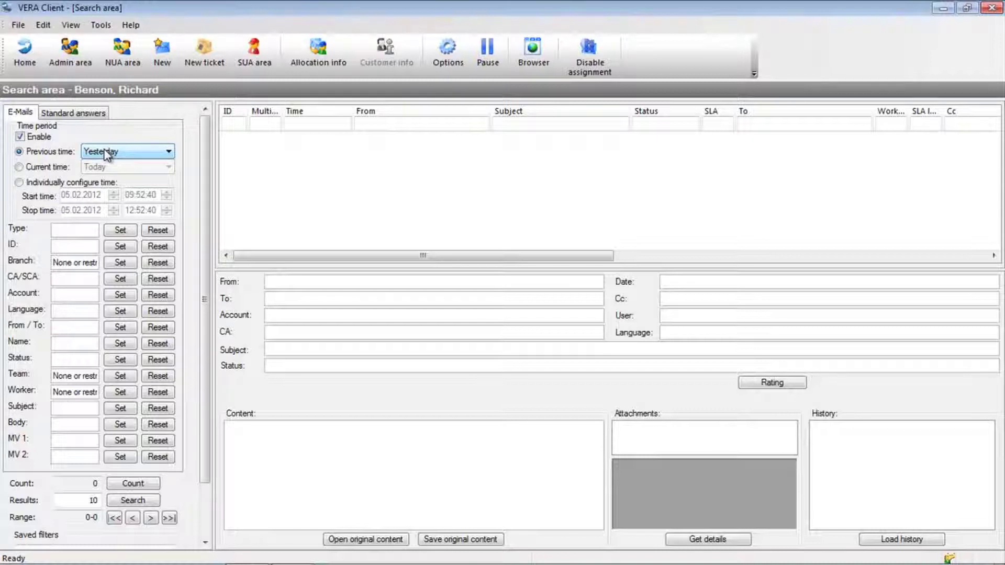
left_click(107, 153)
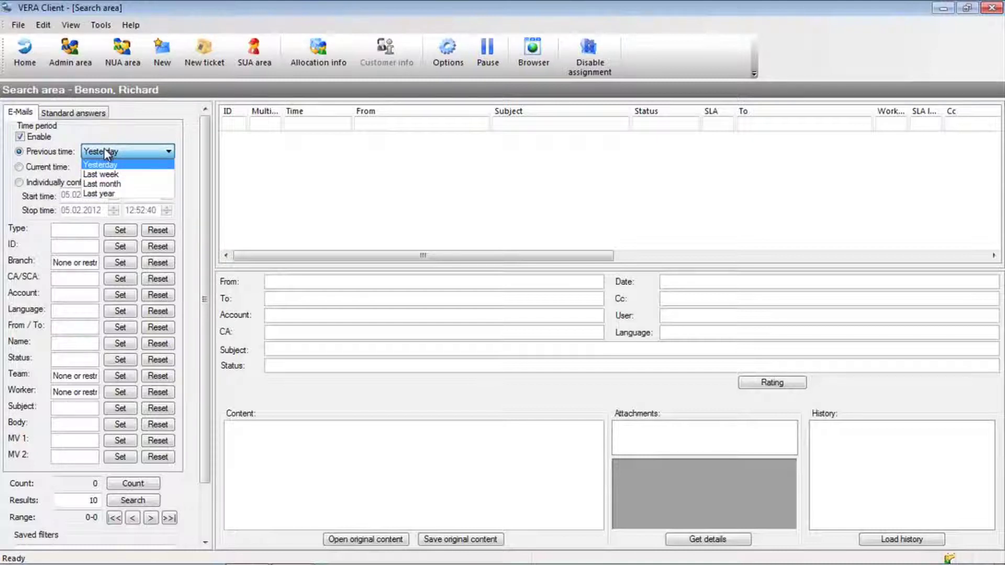
left_click(103, 164)
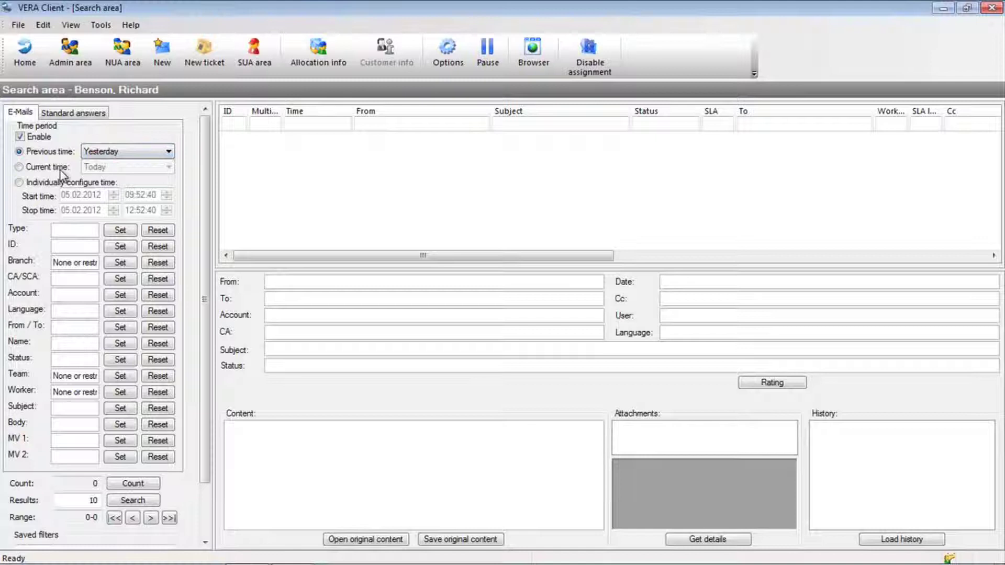
left_click(60, 169)
left_click(100, 168)
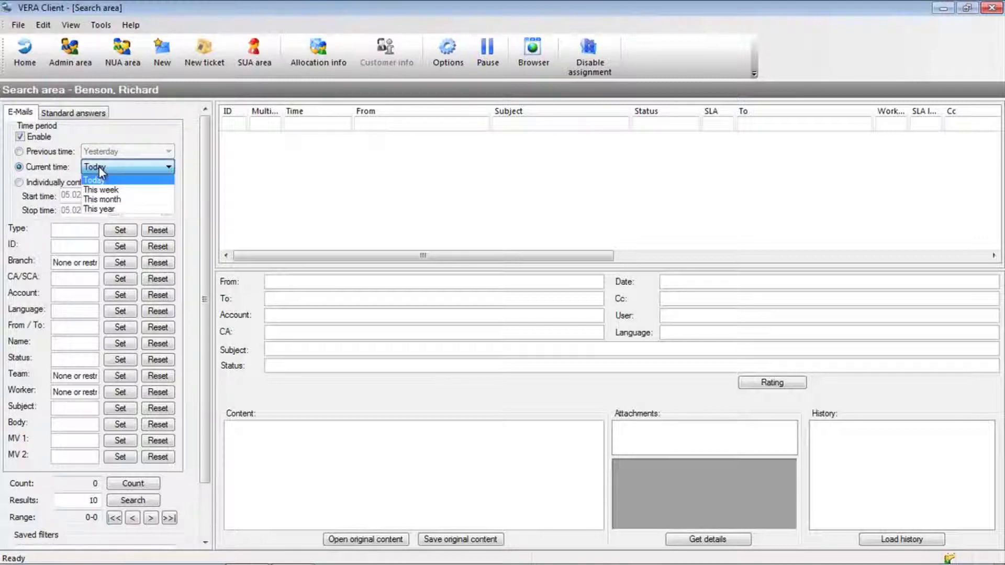
left_click(99, 166)
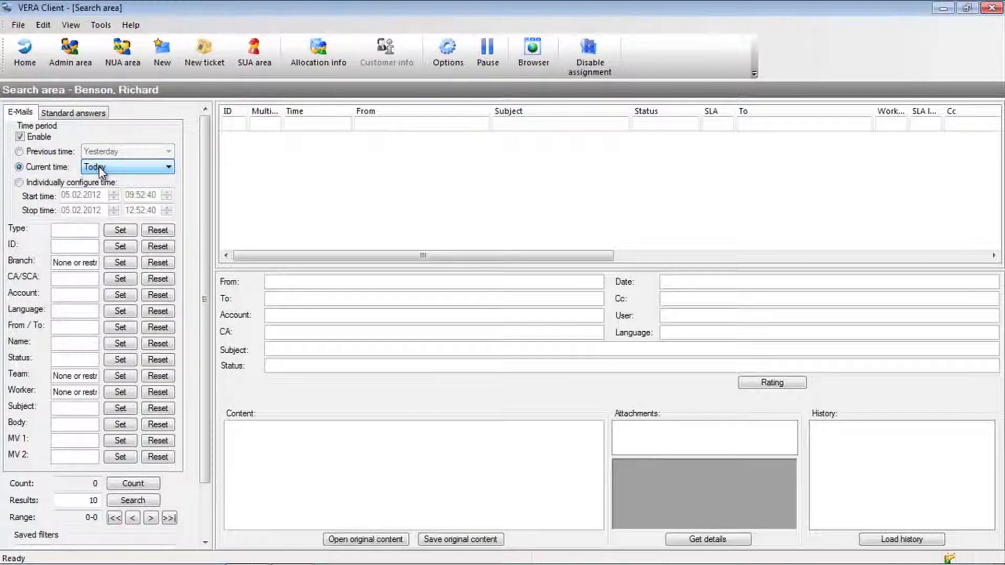
left_click(53, 182)
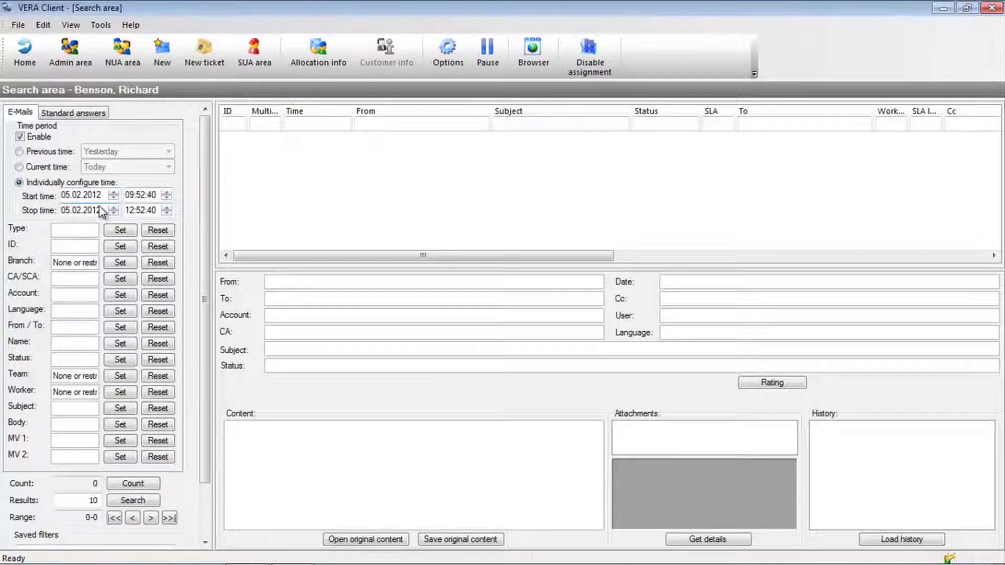
left_click(20, 137)
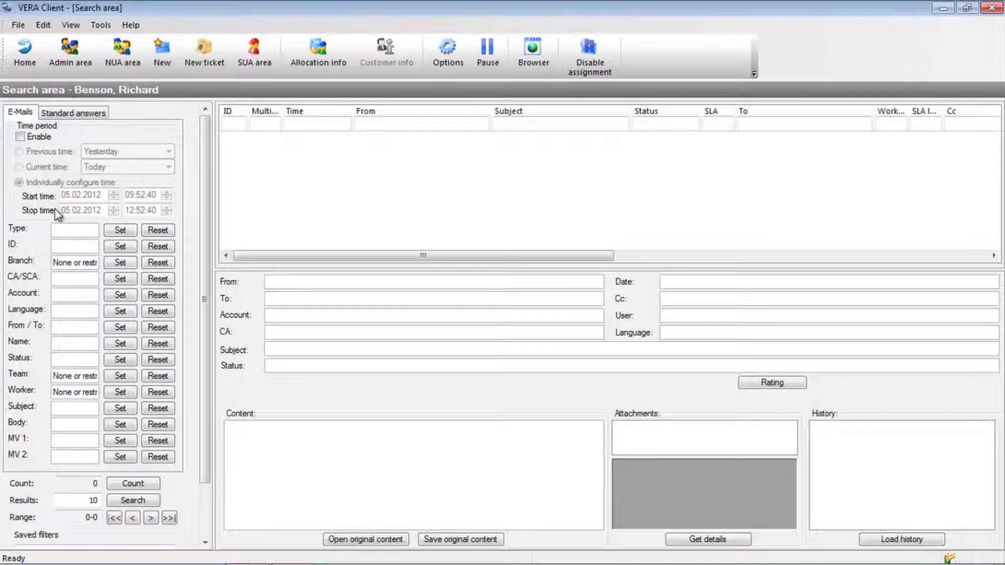
View the e-mail types offered by the Type filter without selecting any
left_click(77, 231)
left_click(120, 232)
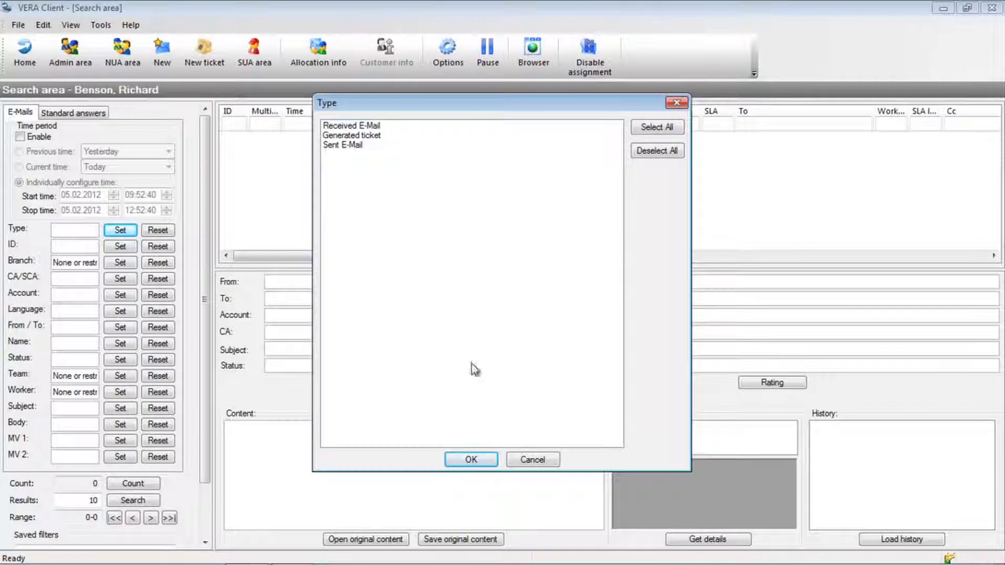
left_click(533, 460)
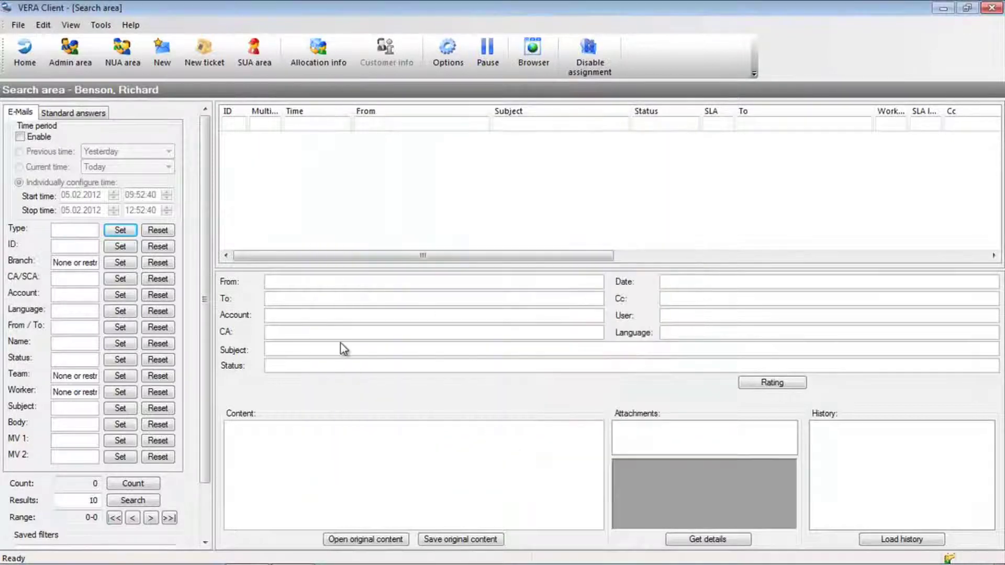
Set the ID filter to the e-mail IDs 2, 3 and 4
left_click(85, 246)
type("2")
left_click(120, 247)
type("3")
key("Return")
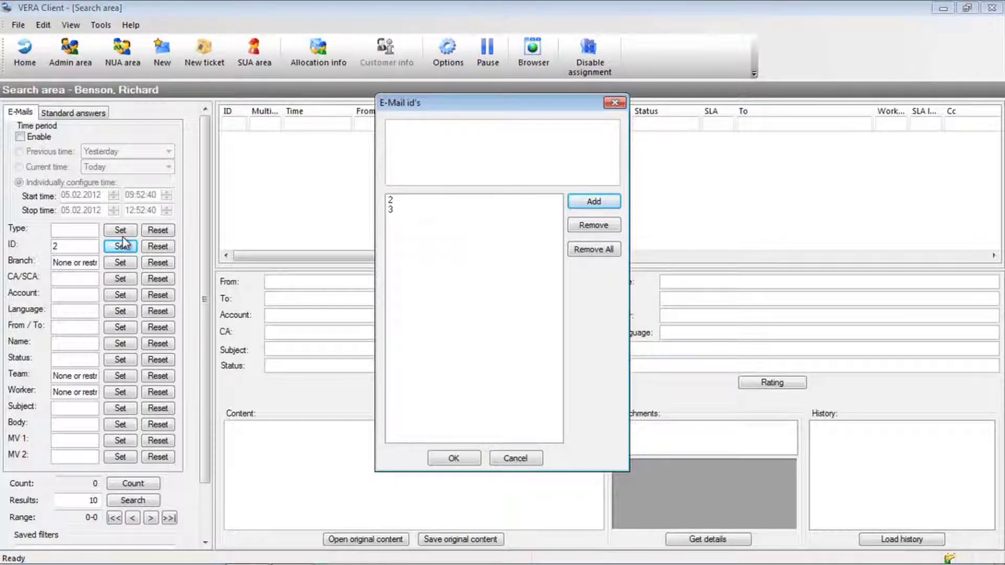
type("4")
key("Return")
left_click(454, 458)
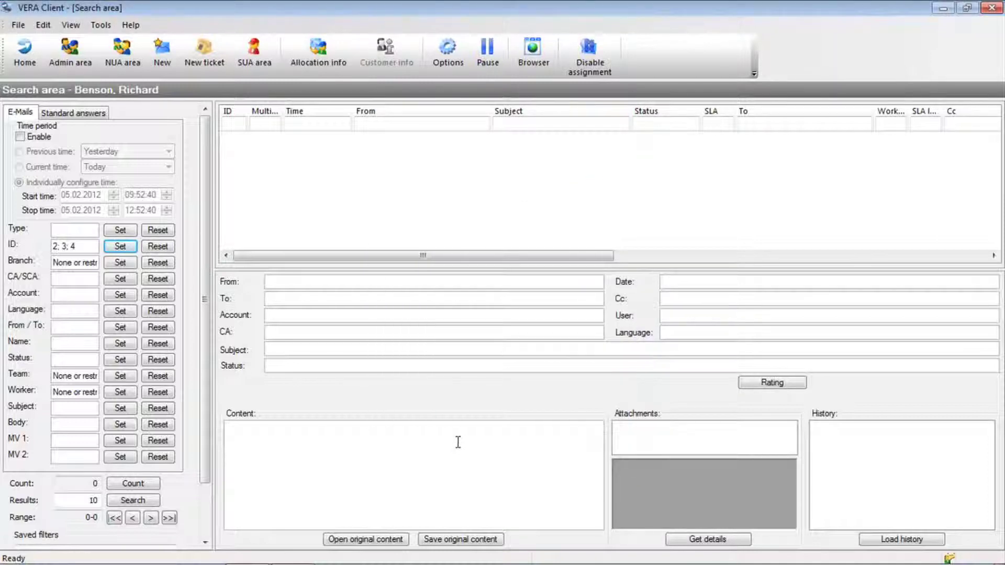
Check the Branch filter's choices, and set the CA/SCA filter to iStore with all its subcategories
left_click(130, 266)
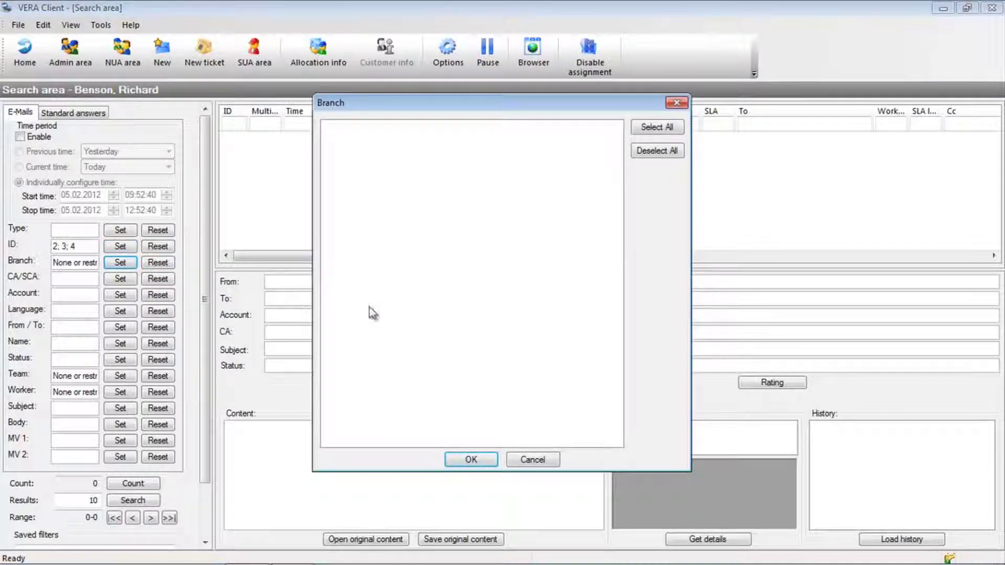
left_click(532, 461)
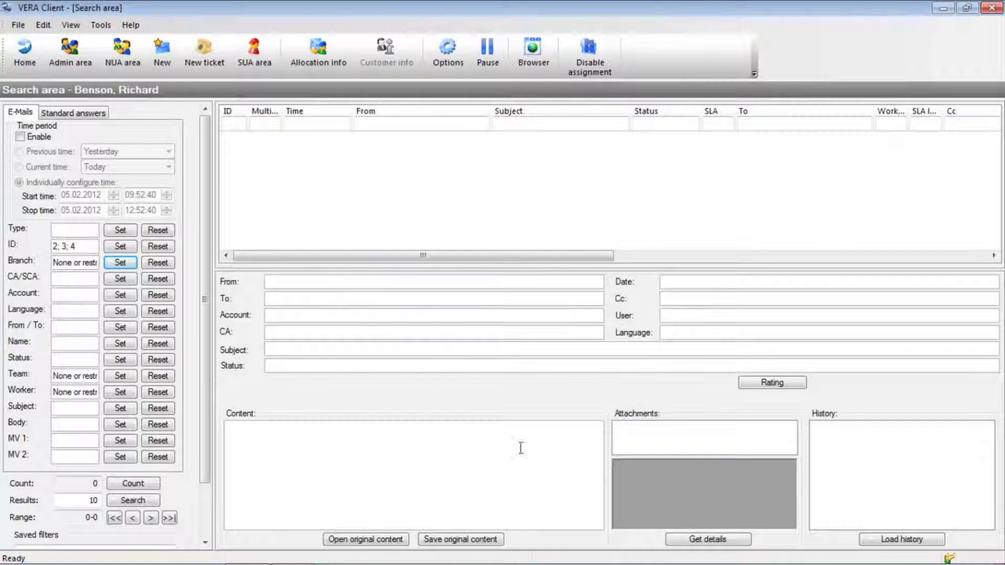
left_click(118, 278)
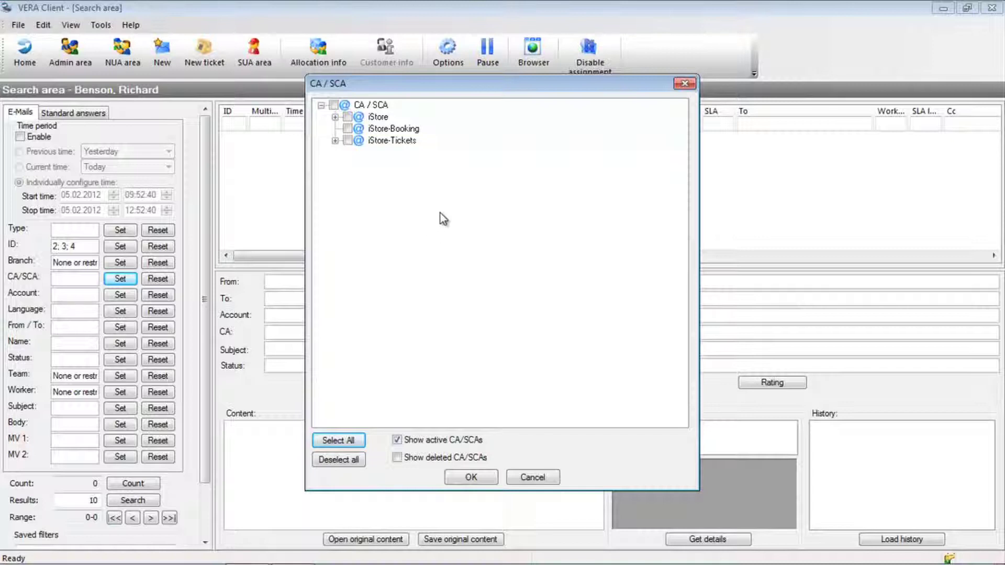
left_click(335, 117)
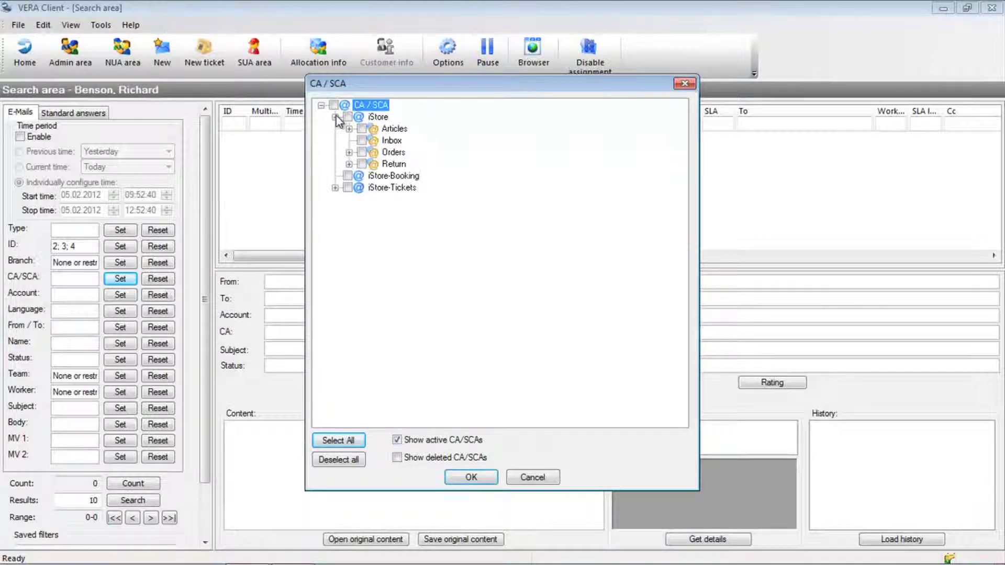
left_click(348, 117)
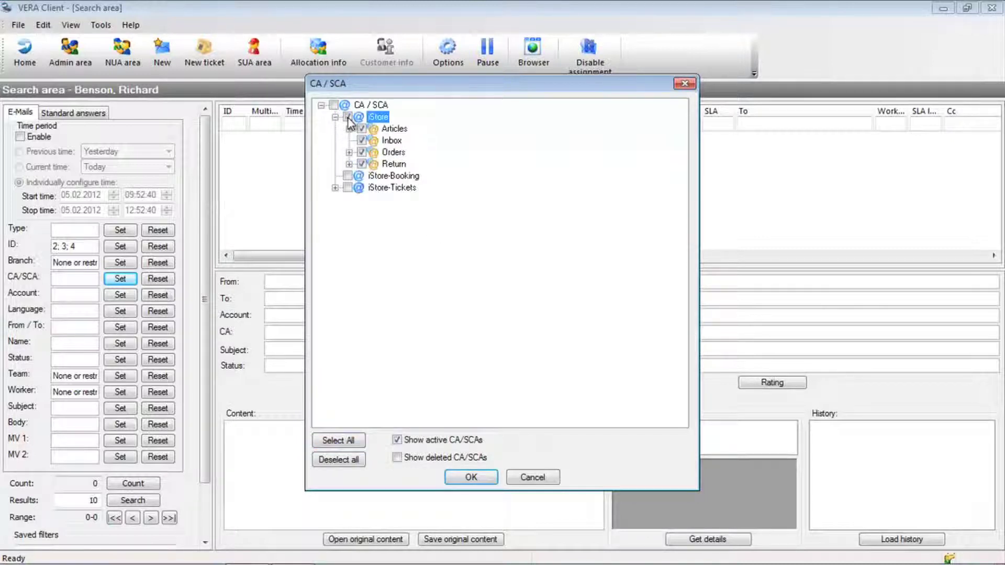
left_click(478, 477)
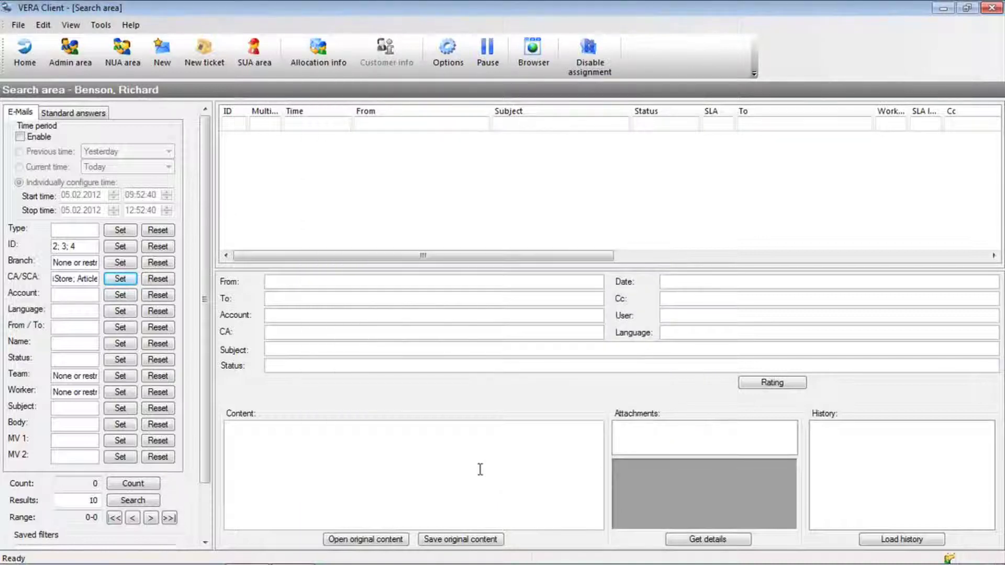
Check the Account filter's choices without selecting any, and set the Language filter to Englisch
left_click(121, 296)
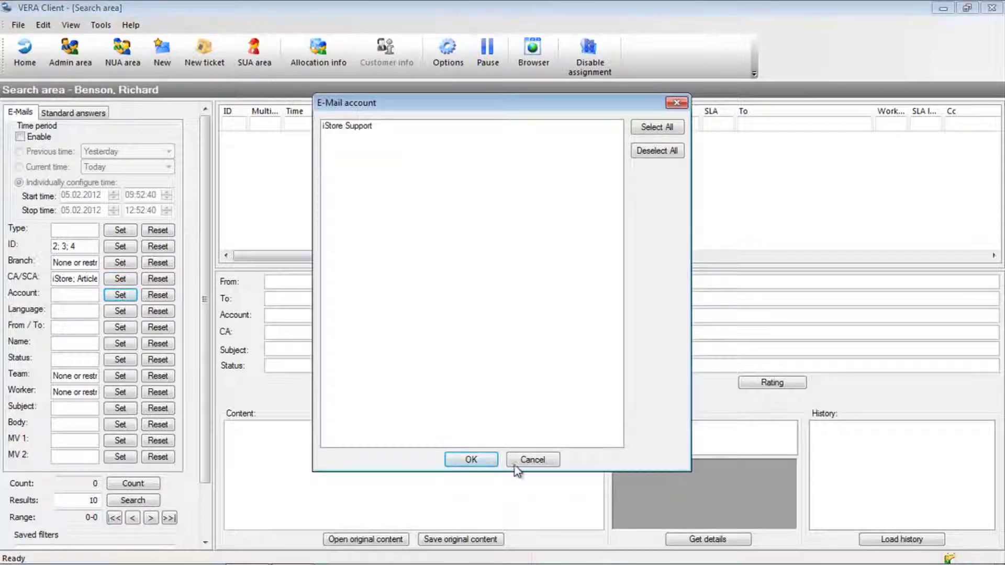
left_click(544, 463)
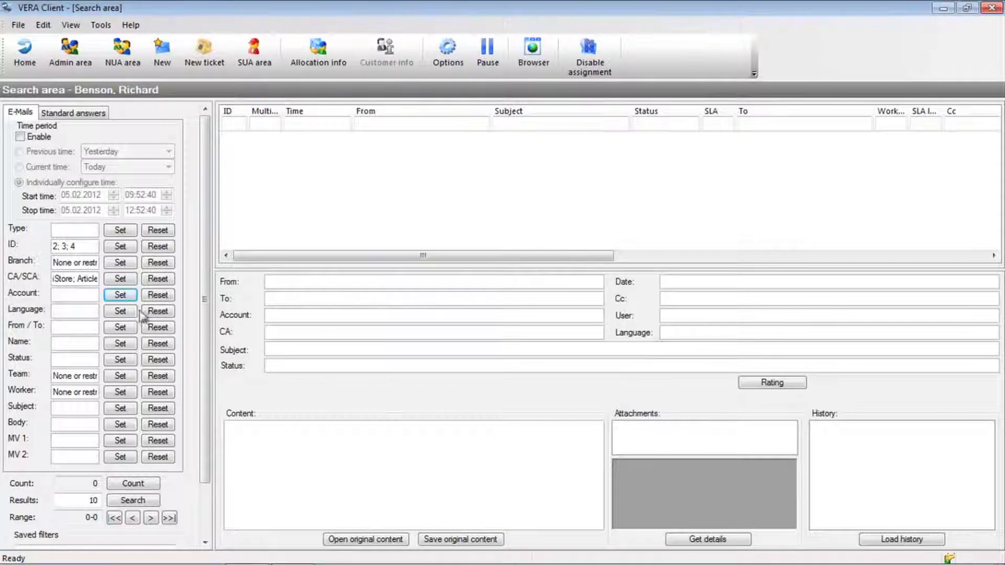
left_click(118, 314)
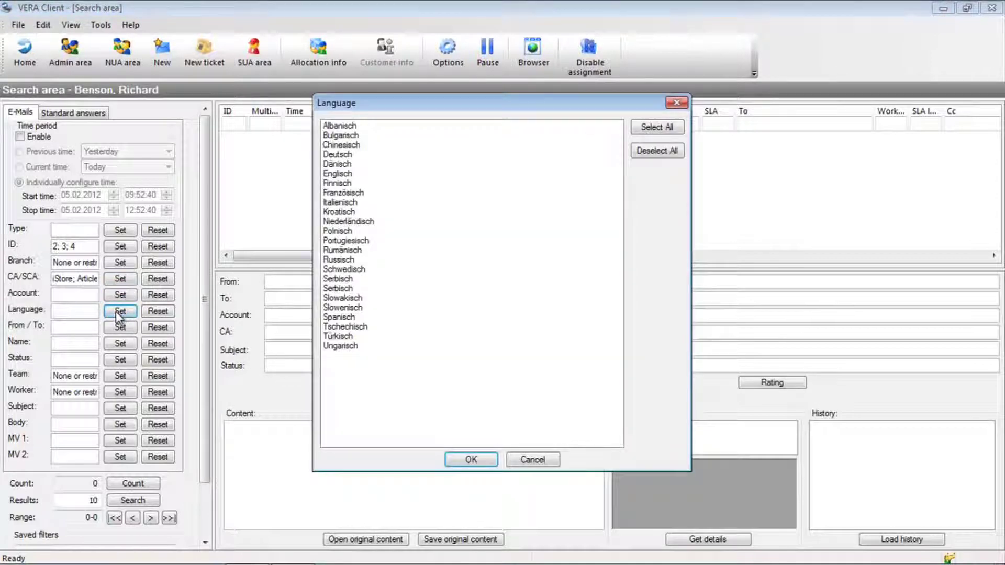
left_click(343, 174)
left_click(471, 461)
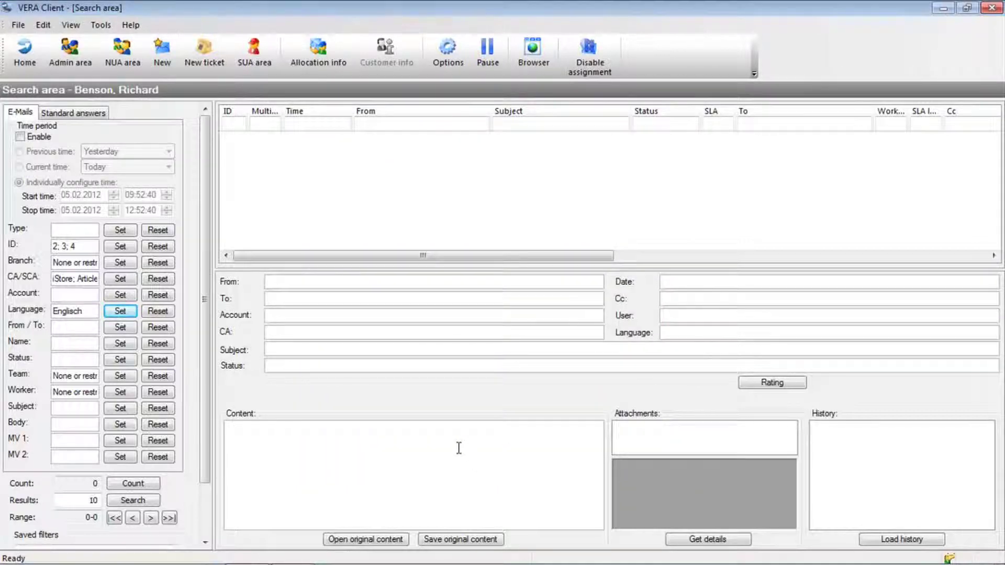
Add hotmail.com as a From / To filter entry combined with OR, and reset that filter
left_click(121, 331)
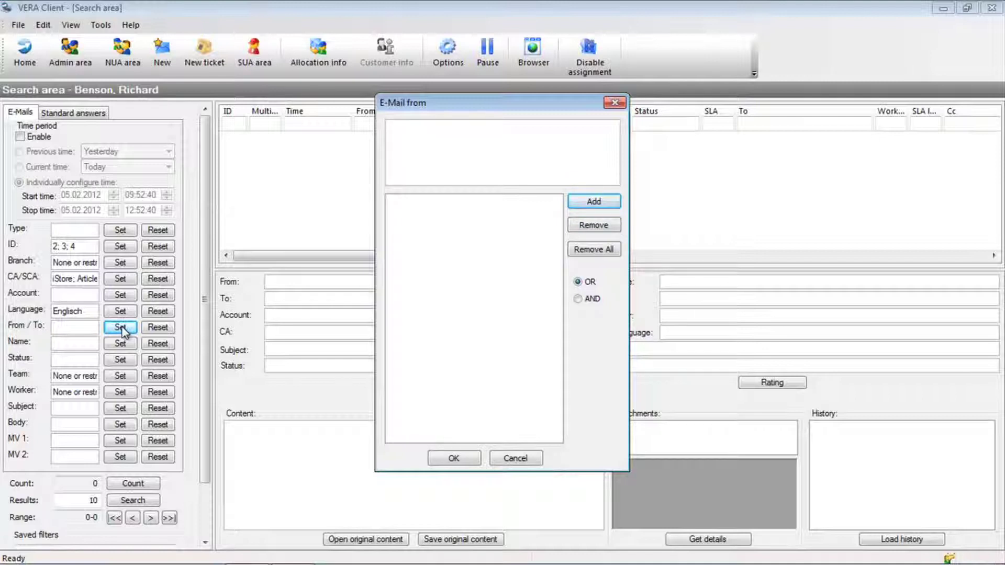
type("hotmail.com")
key("Return")
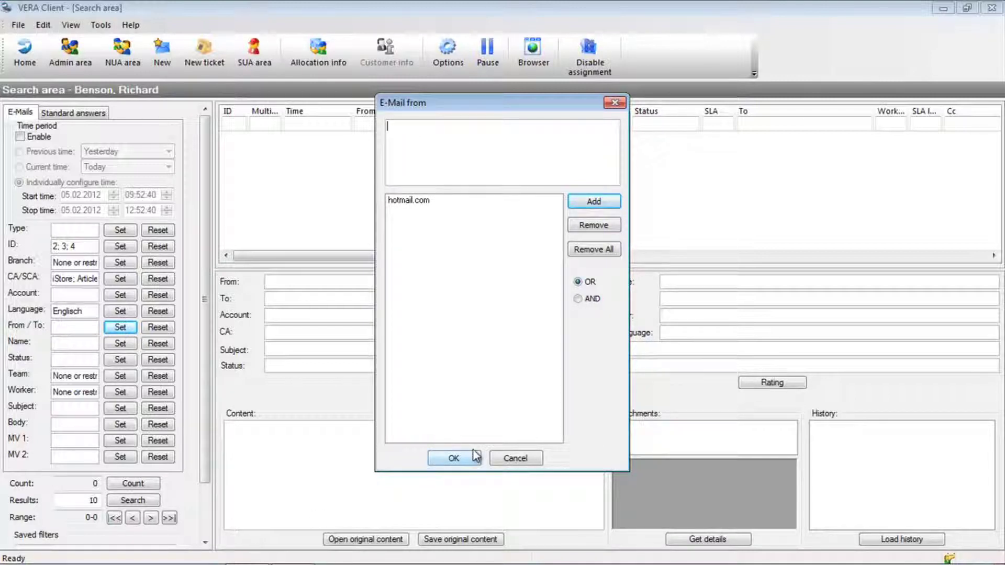
left_click(454, 459)
left_click(159, 329)
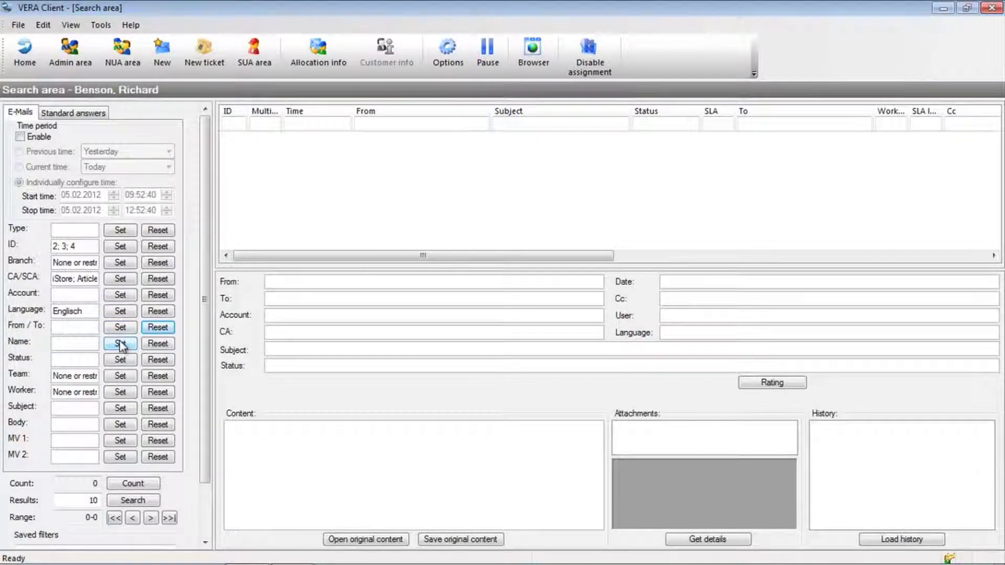
Try adding a customer's surname to the Name filter, and discard the entry
left_click(121, 344)
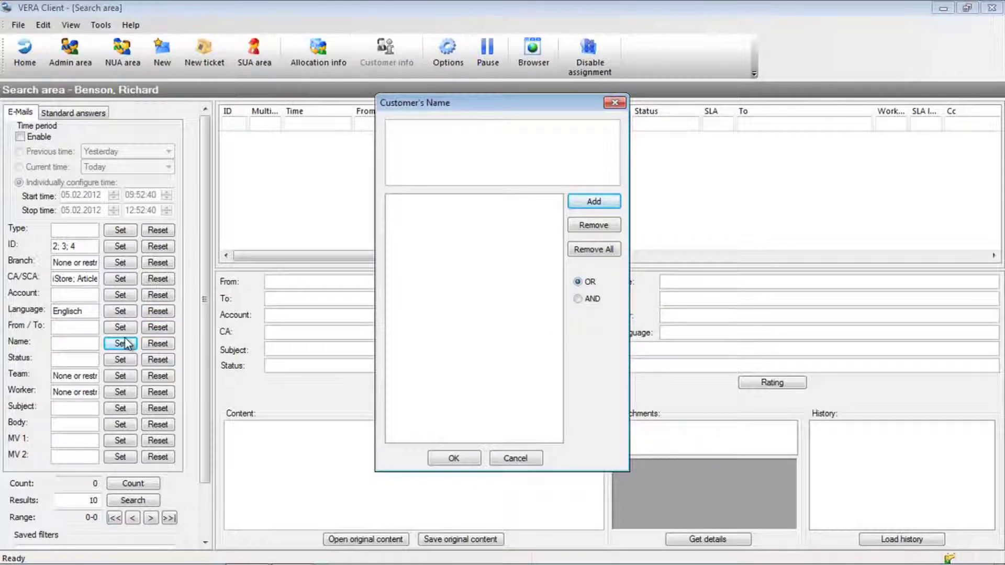
type("Miller")
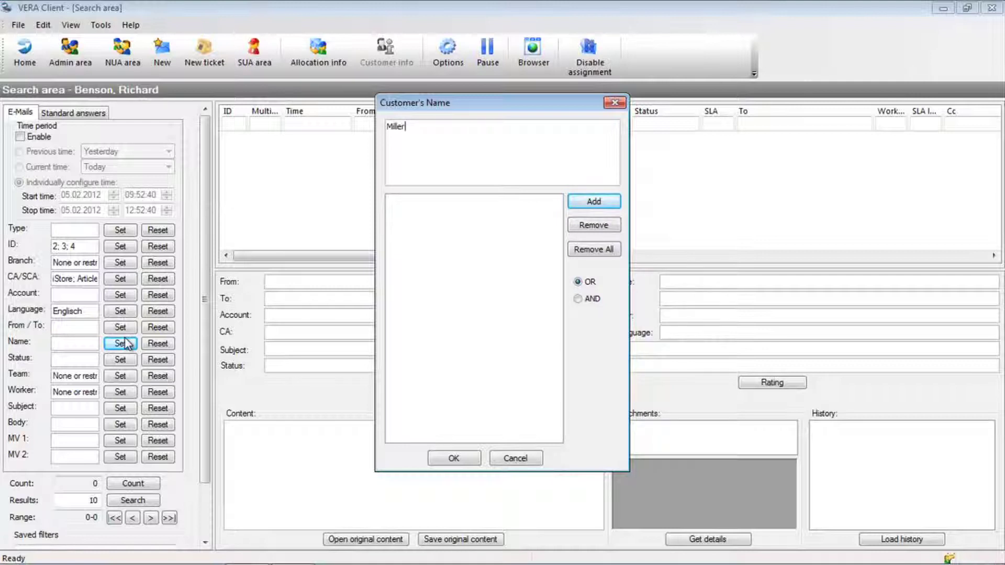
key("Return")
left_click(509, 461)
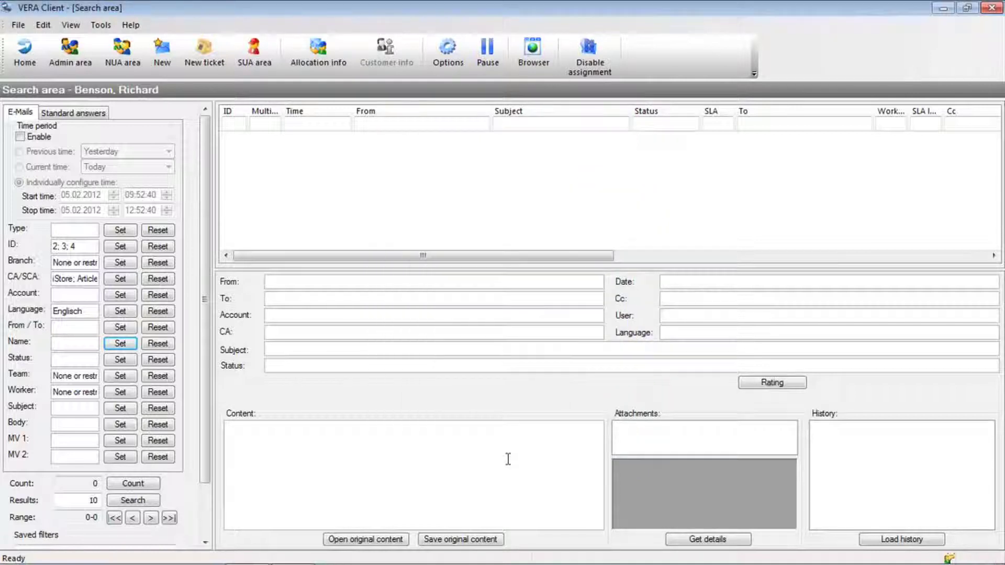
Try ticking the Unsolved, Solved and External forwarded statuses in the Status filter, and discard the selection
left_click(120, 360)
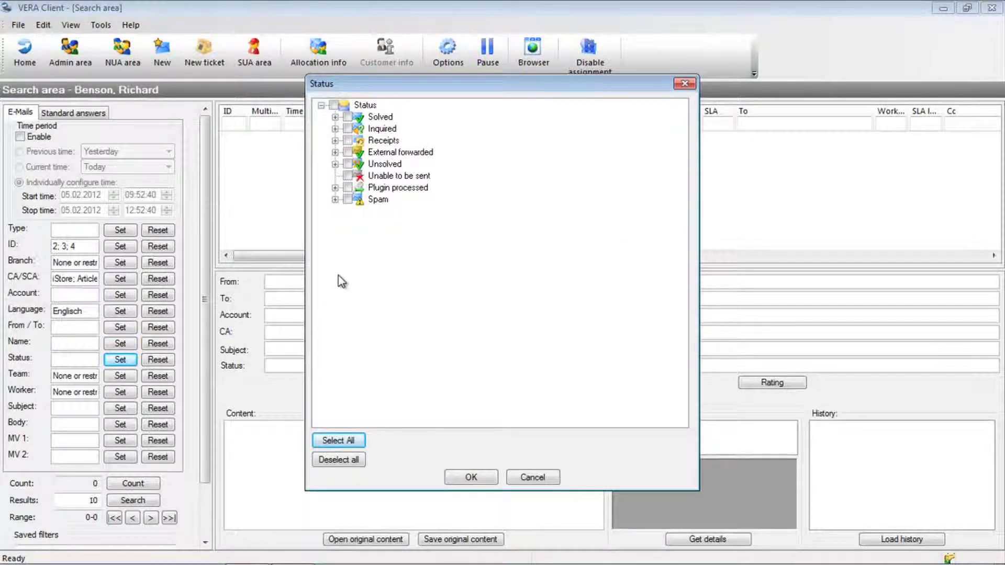
left_click(348, 164)
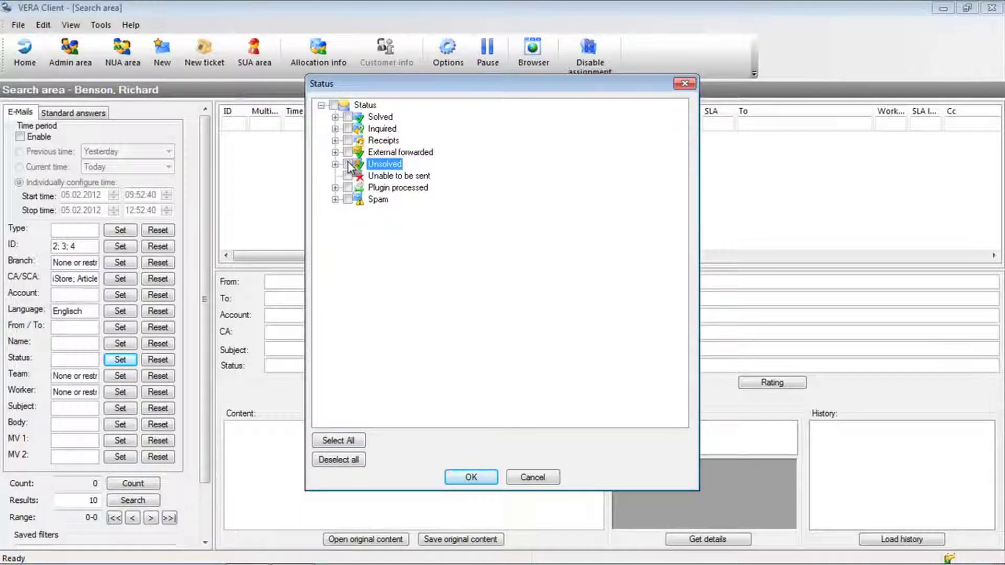
left_click(350, 119)
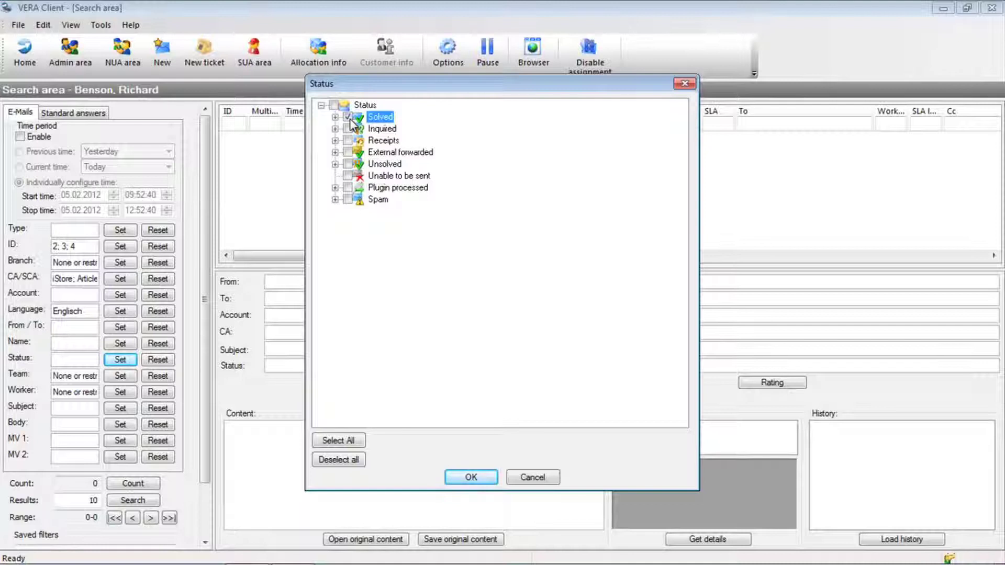
left_click(352, 156)
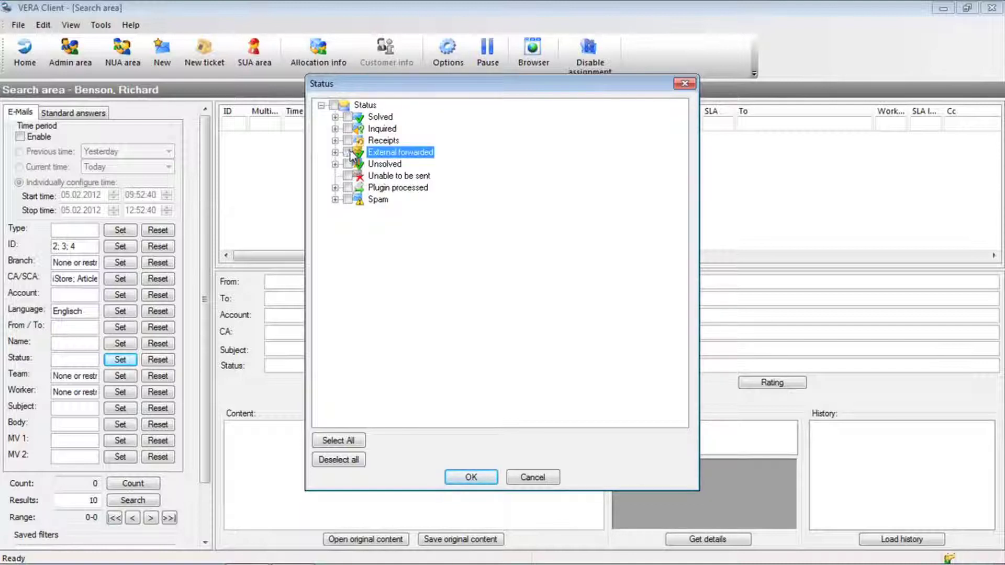
left_click(532, 478)
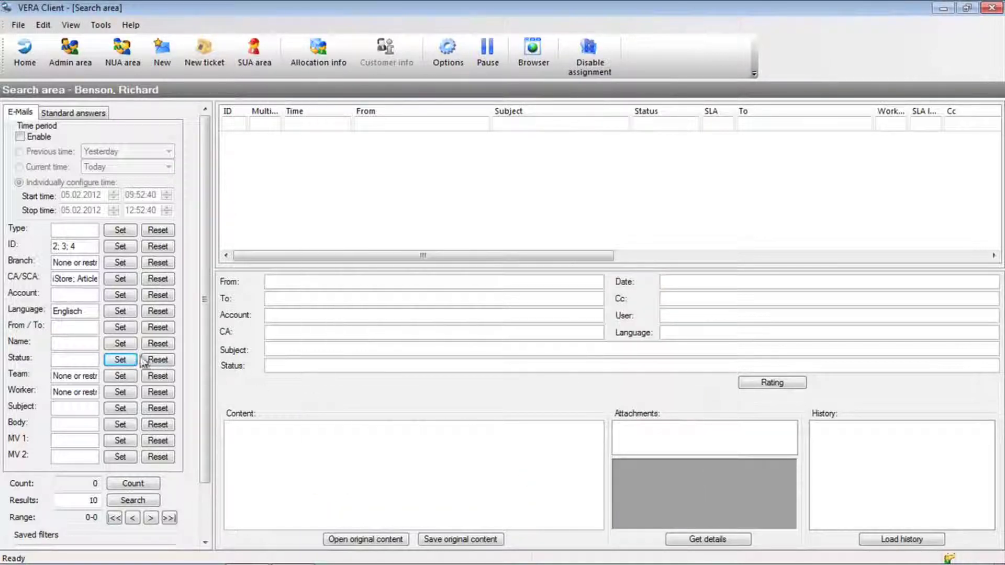
Try selecting iStore Support in the Team filter, and discard the selection
left_click(126, 380)
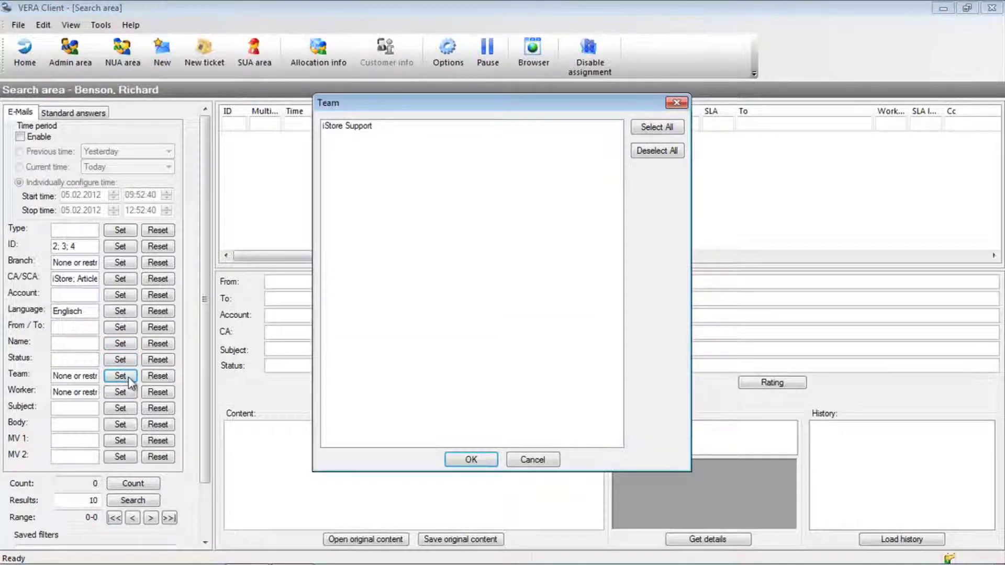
left_click(377, 130)
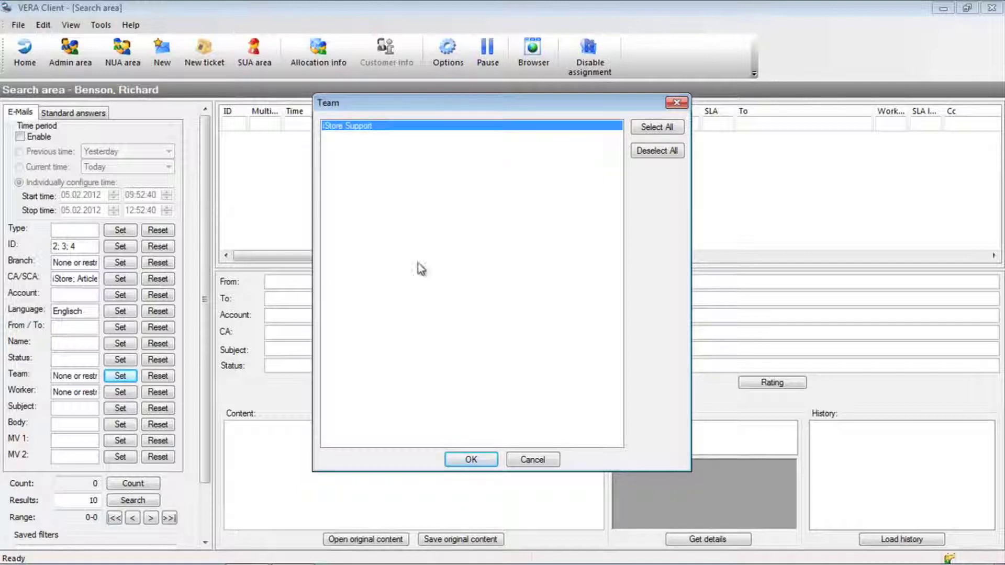
left_click(520, 460)
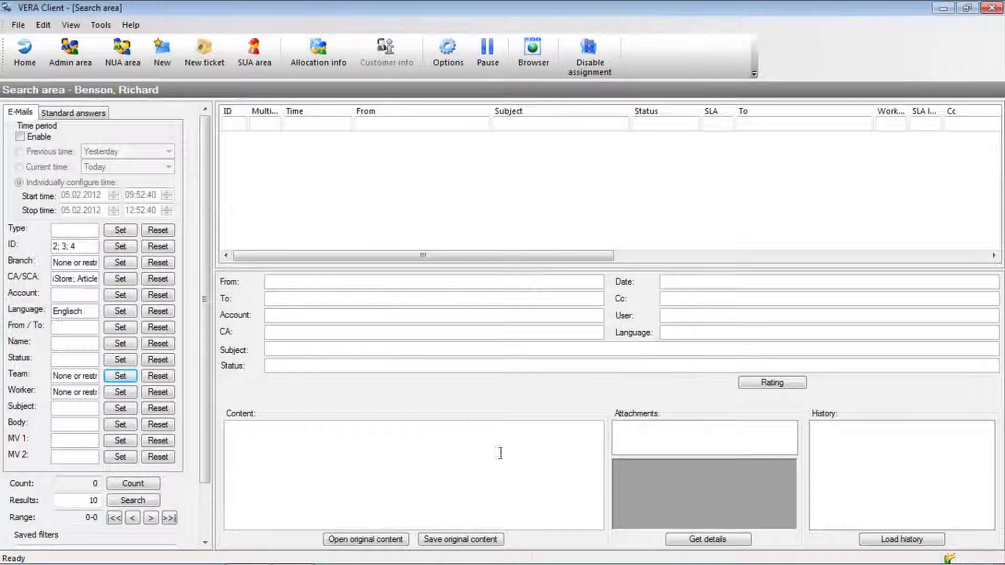
Try selecting the listed worker in the Worker filter, and discard the selection
left_click(120, 393)
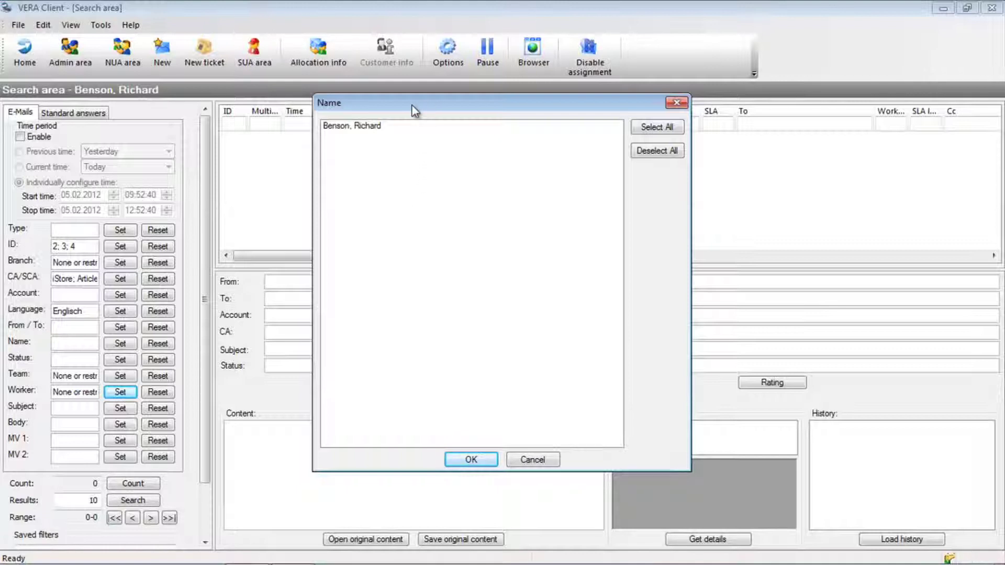
left_click(387, 127)
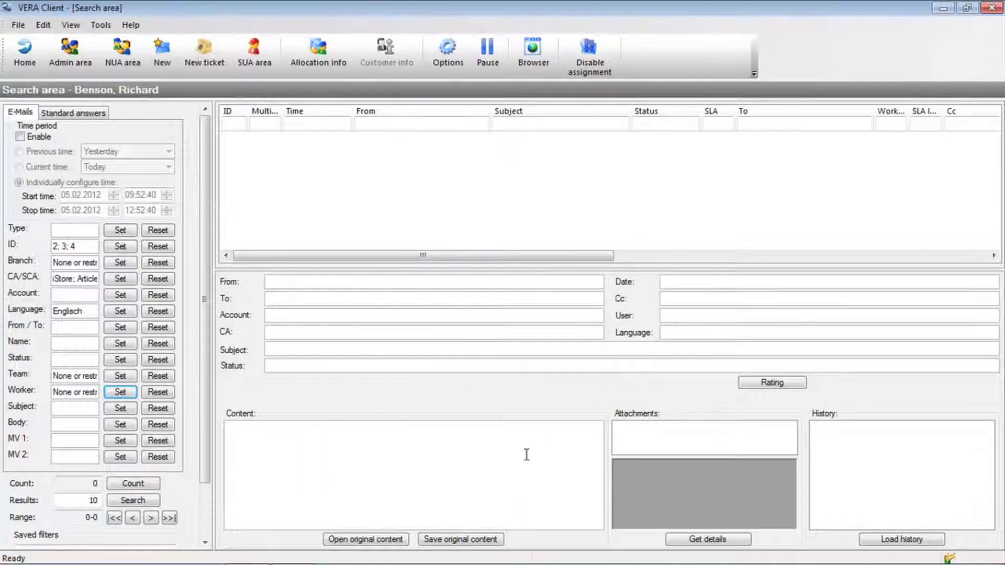
Add "order" as an entry in the e-mail Subject filter, and reset that filter
left_click(128, 410)
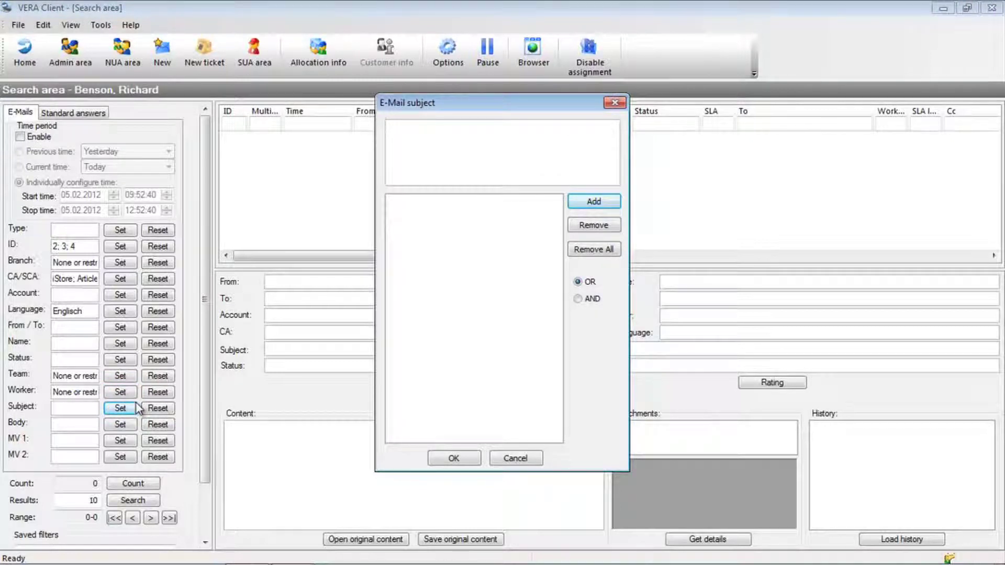
type("order")
key("Return")
left_click(444, 459)
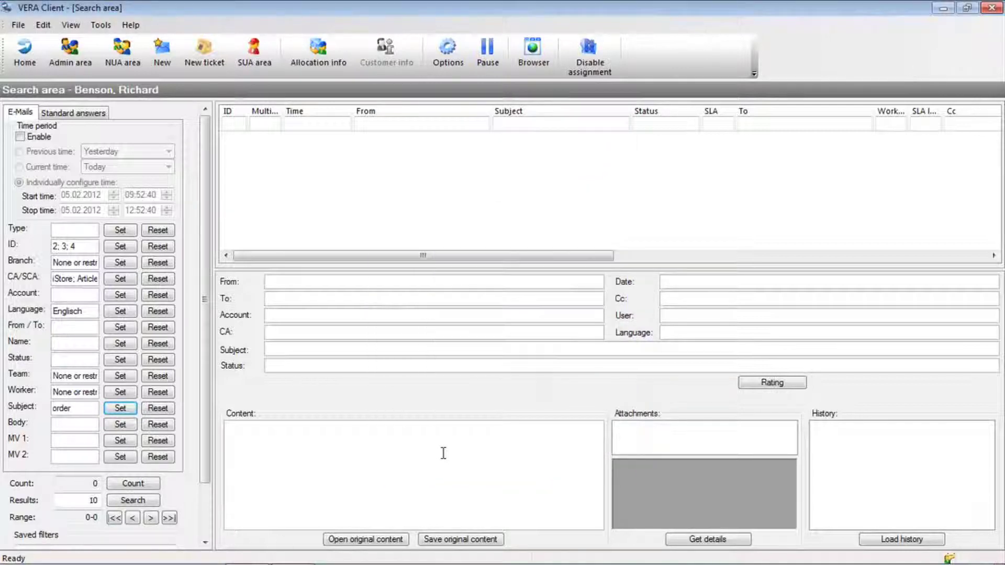
left_click(154, 411)
Add "order cancellation" as an entry in the e-mail Body filter
left_click(131, 429)
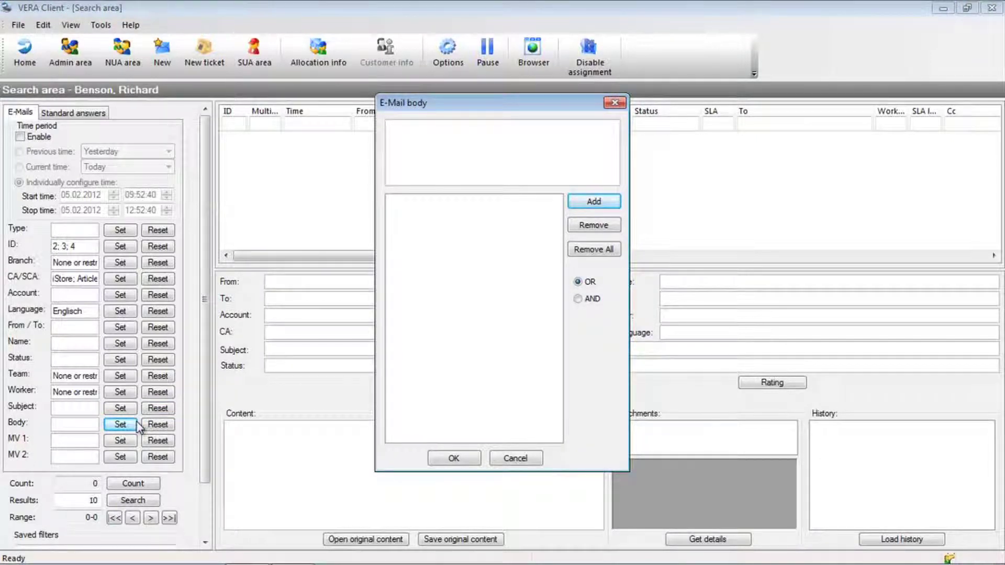
type("order cancellation")
key("Return")
left_click(453, 459)
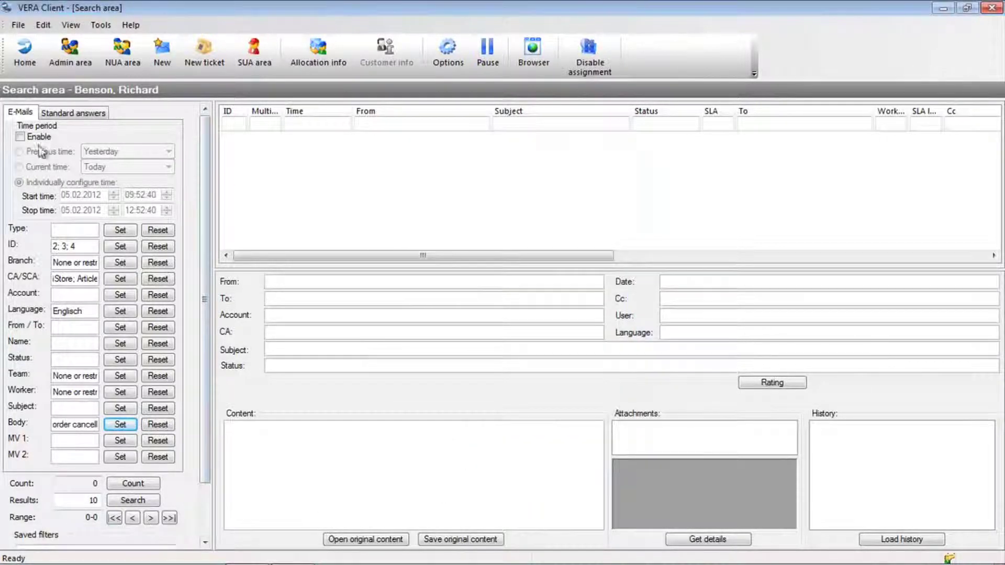
Try enabling the time period with the Current time option, disable it again, and reset the Body filter
left_click(29, 136)
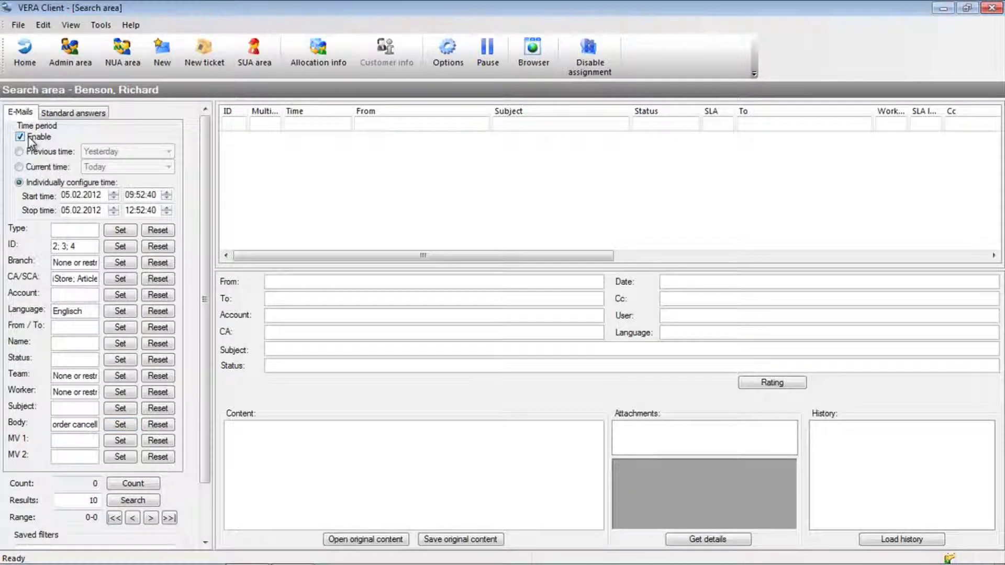
left_click(47, 167)
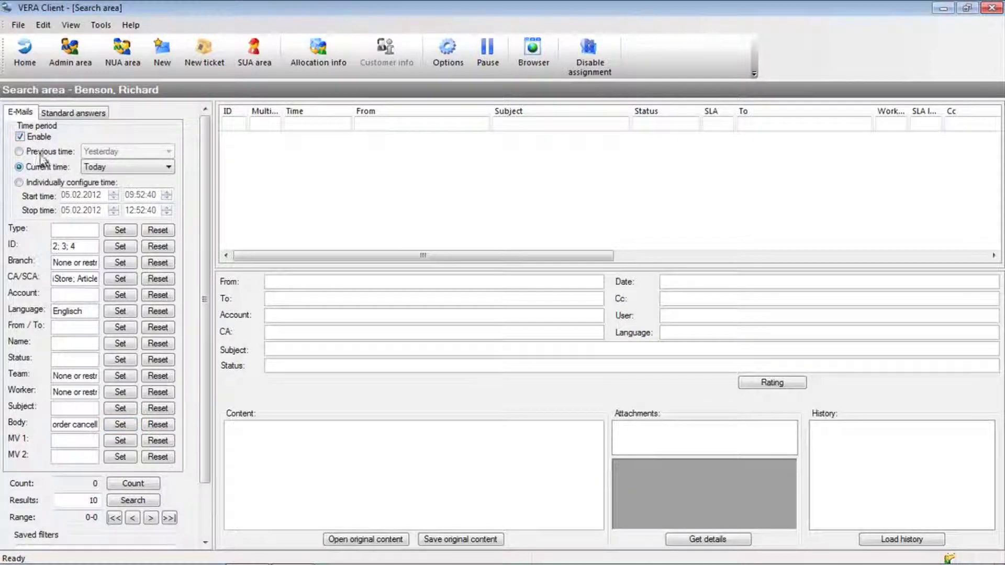
left_click(30, 138)
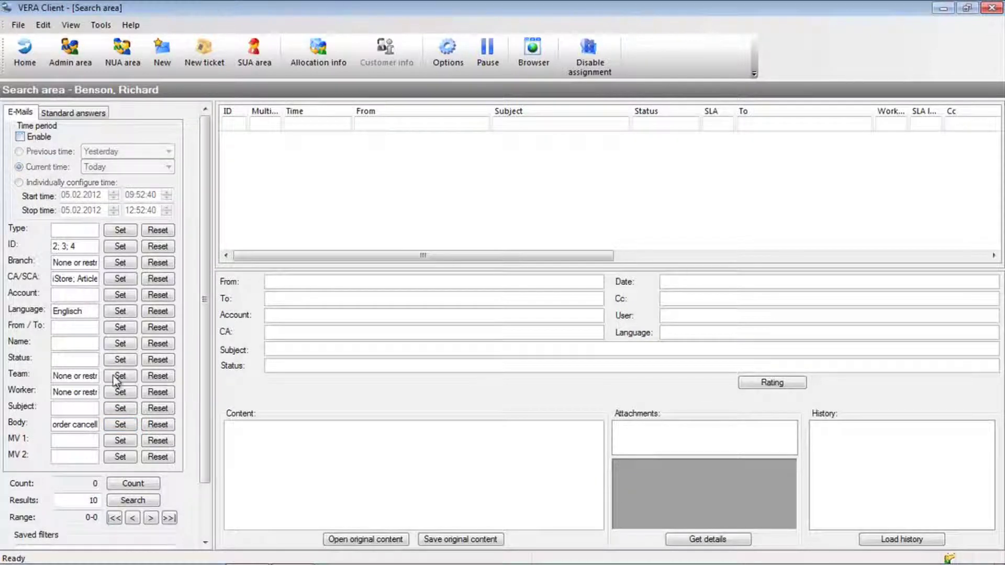
left_click(158, 425)
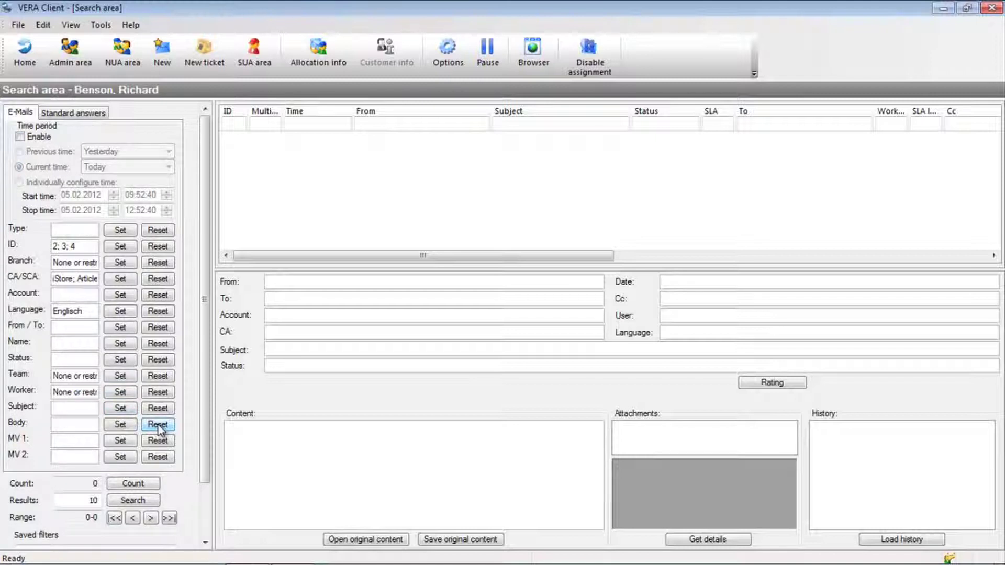
Count the e-mails matching the filters, run the search, and display the details of the found e-mail
left_click(140, 487)
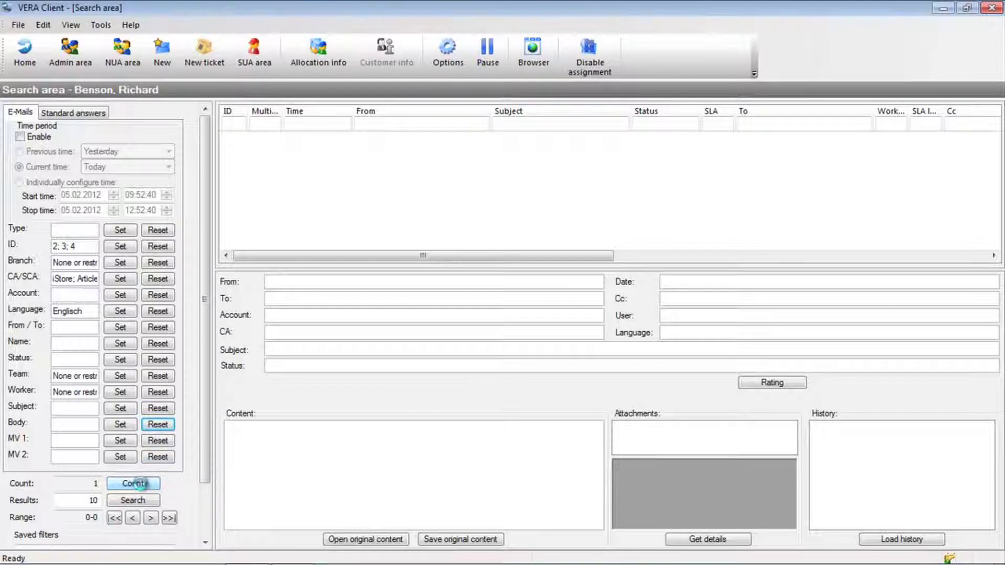
left_click(92, 486)
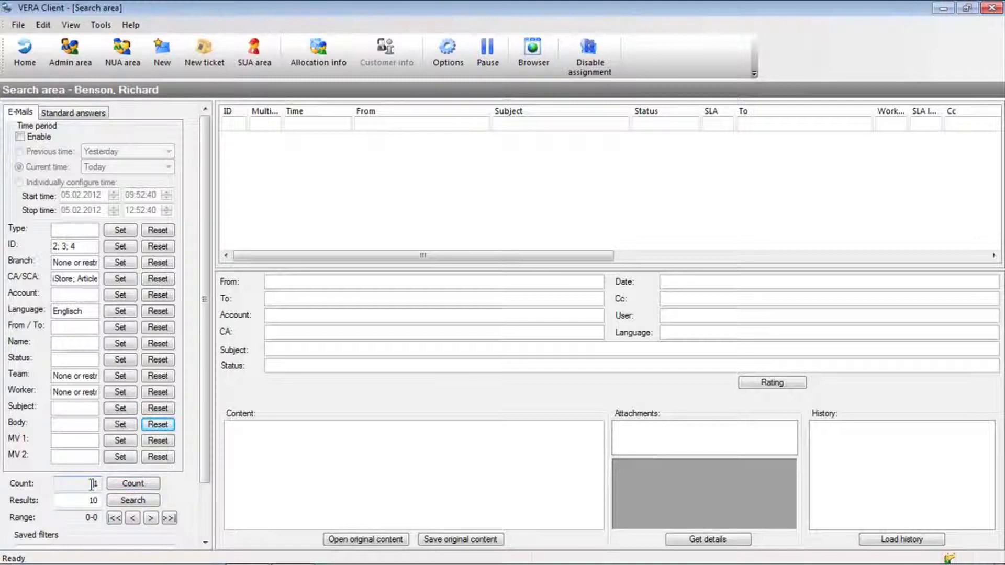
left_click(147, 503)
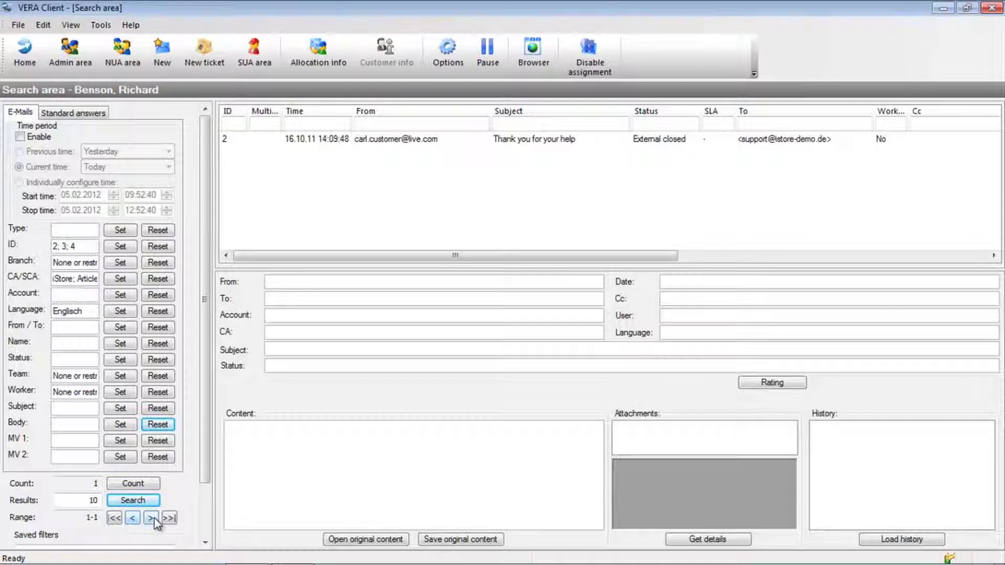
left_click(437, 145)
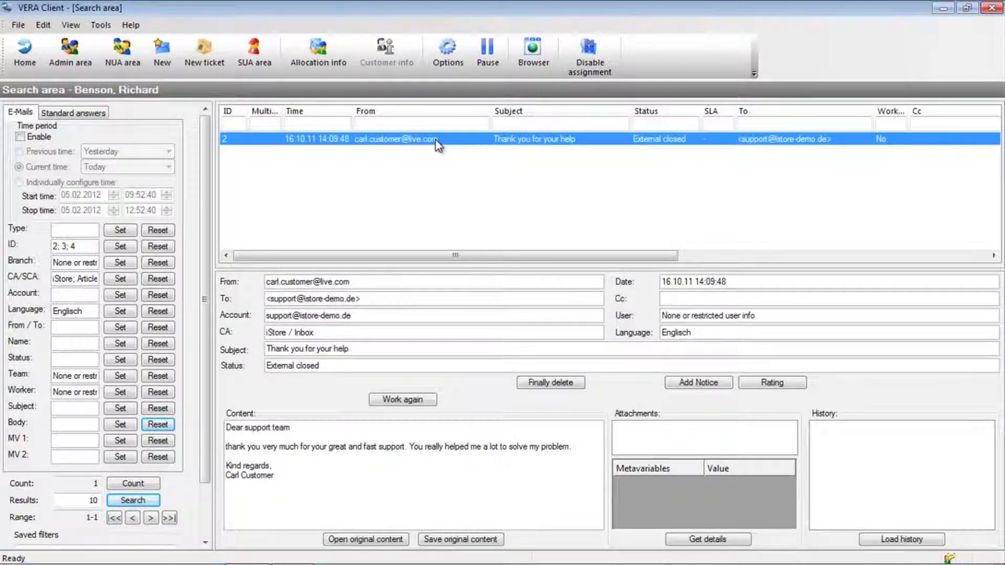